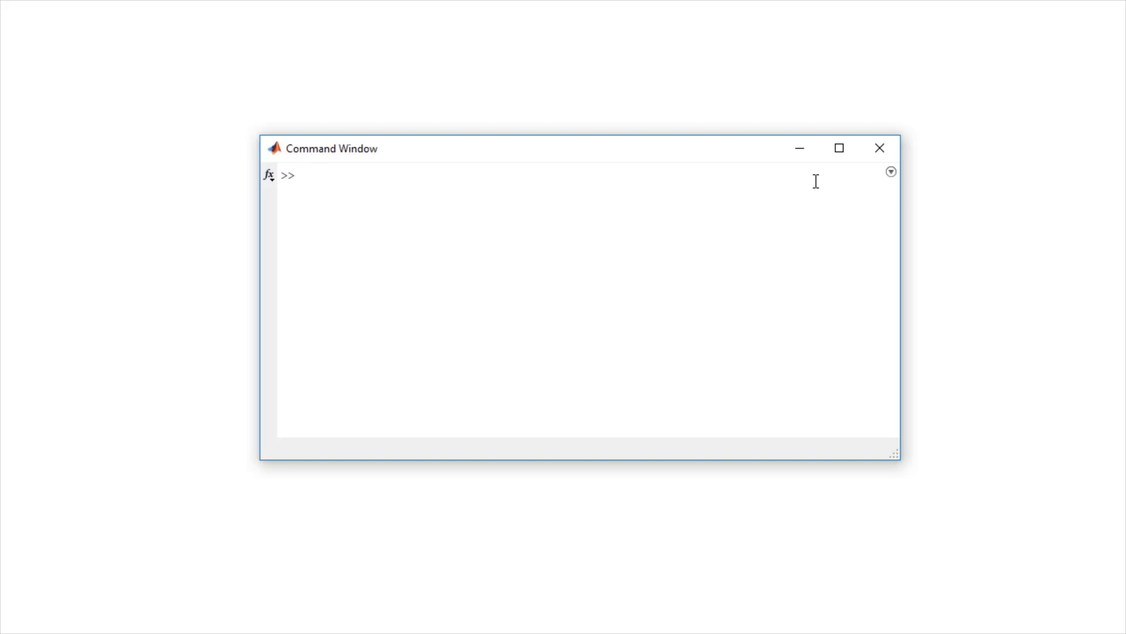
text(diagnosticFeatureDesigner)
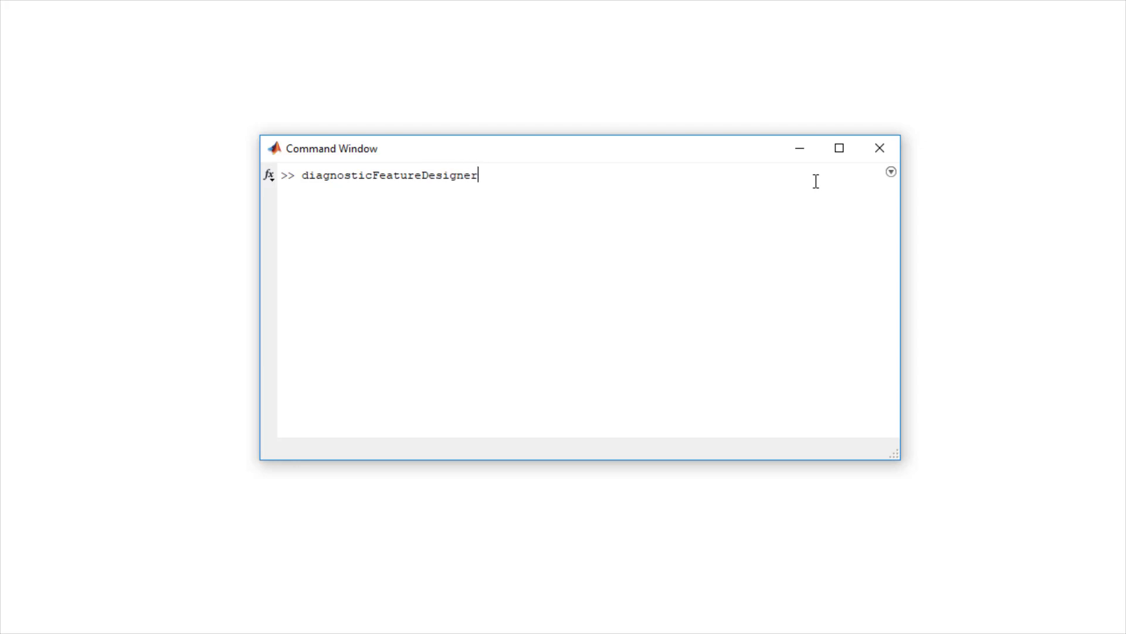
- Launch Diagnostic Feature Designer by running diagnosticFeatureDesigner in the Command Window
key(Return)
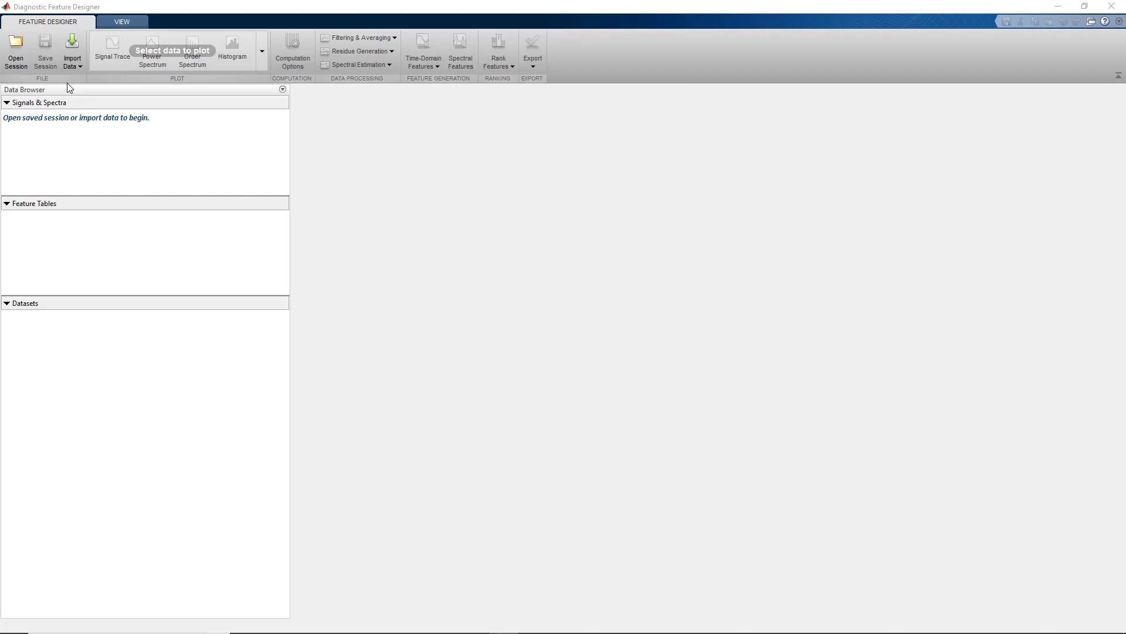
- Import pumpData as a multi-member ensemble with default settings, creating Ensemble1
click(73, 66)
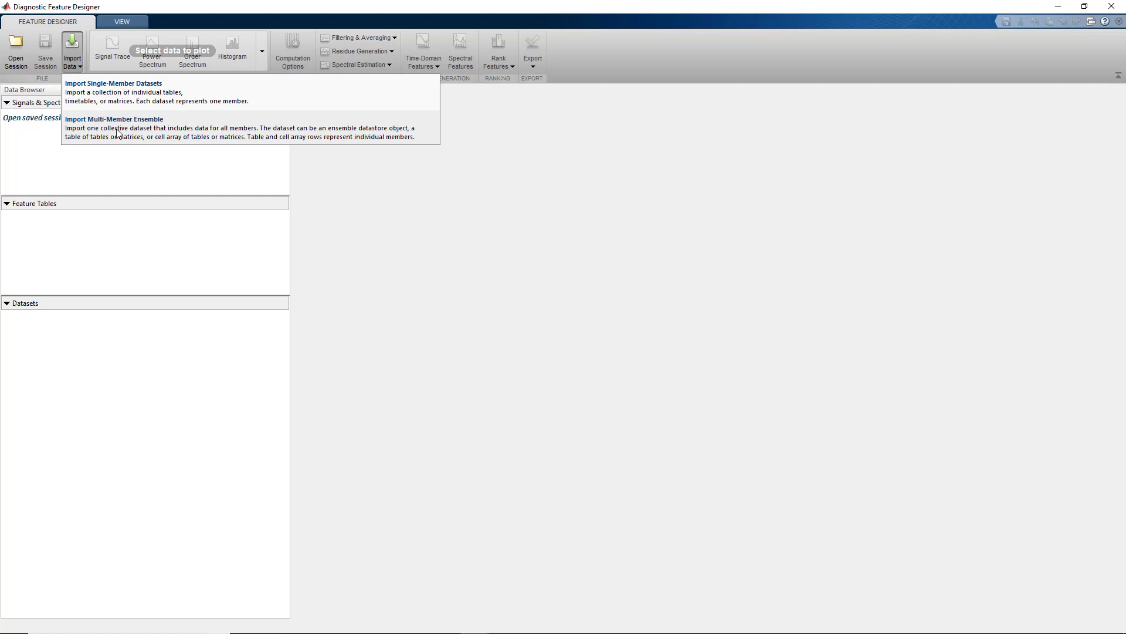
click(116, 133)
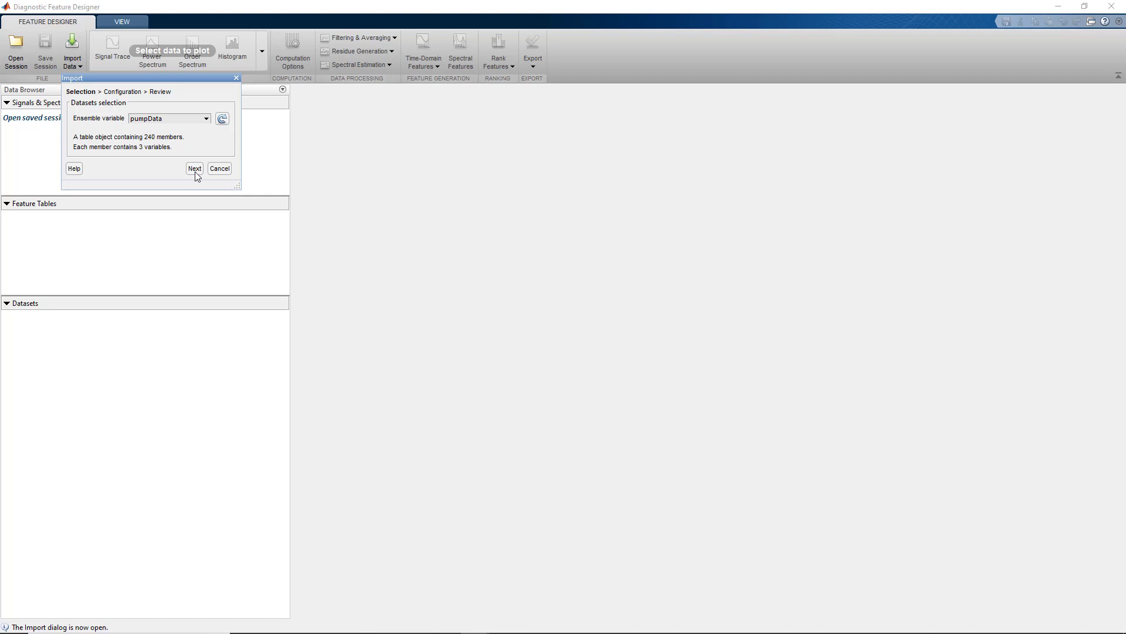
click(195, 170)
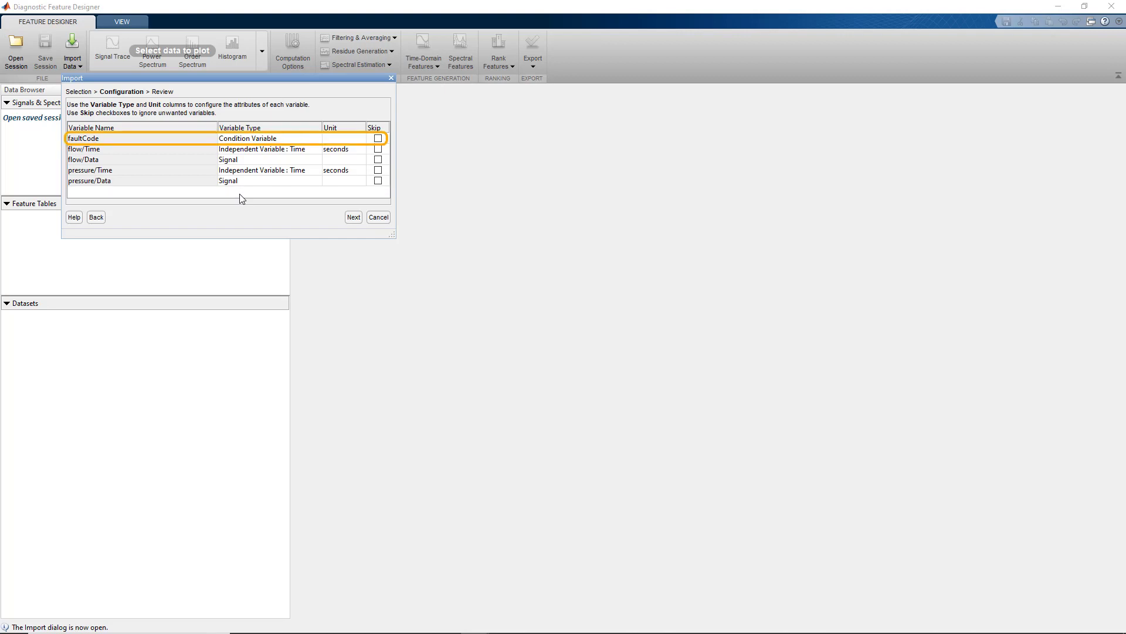
click(353, 217)
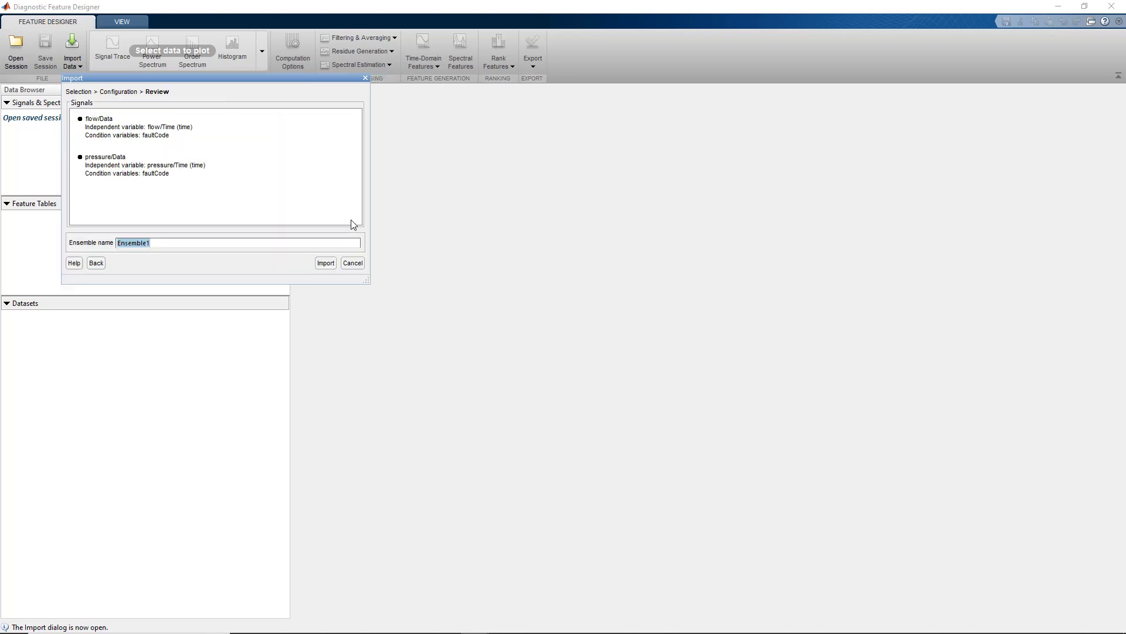
click(324, 263)
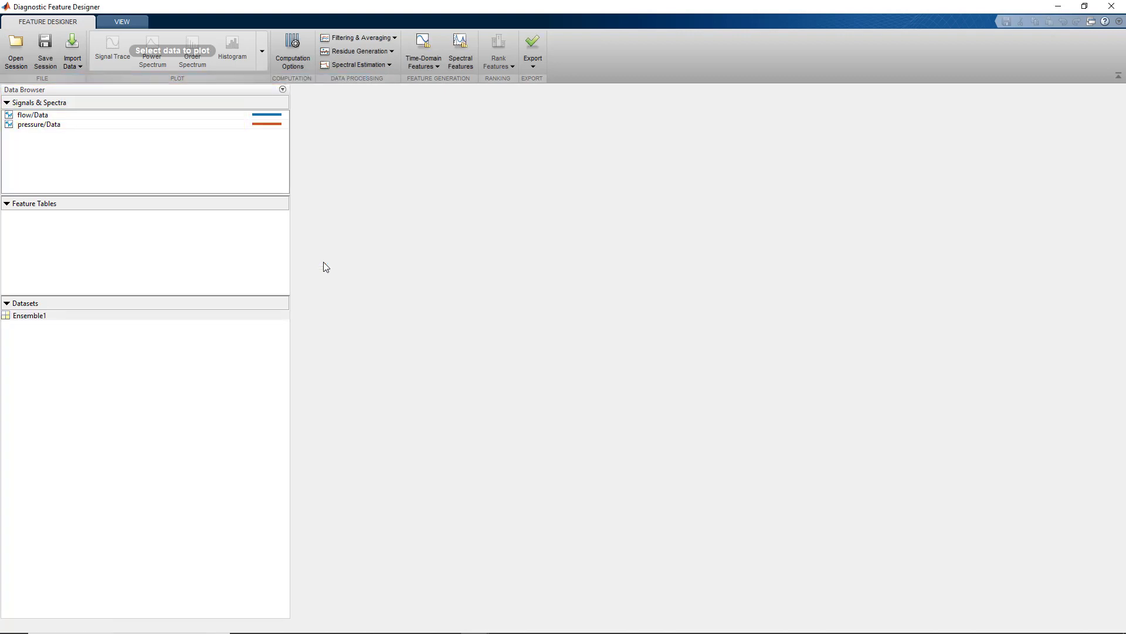
- Plot the flow/Data trace coloured by faultCode and narrow it to about 0.05–0.17 s
click(71, 117)
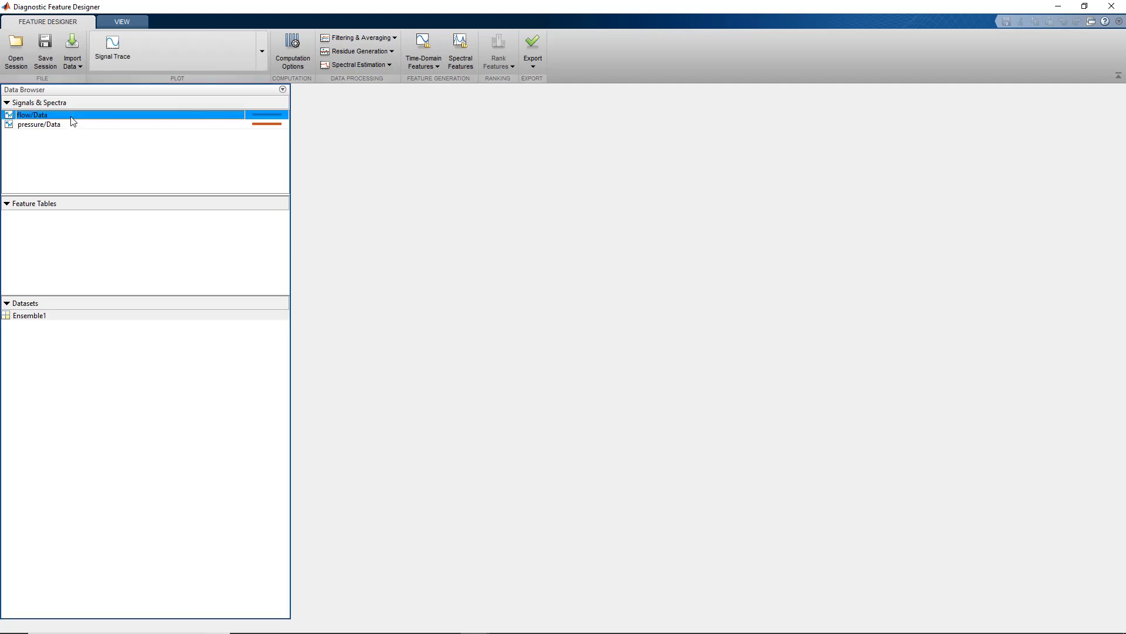
click(113, 55)
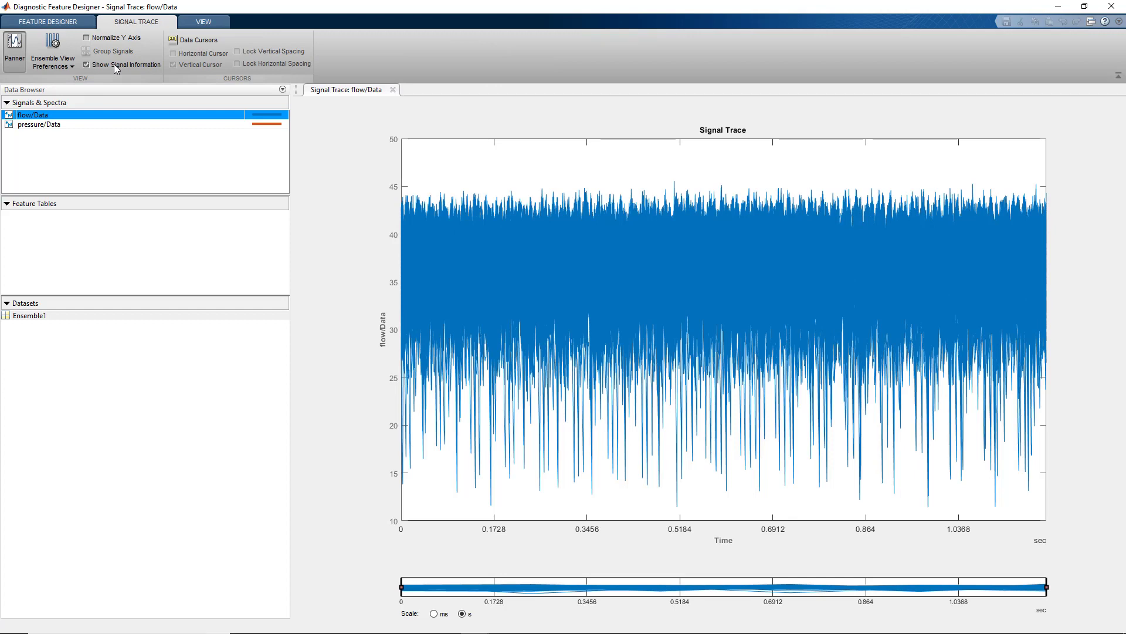
click(56, 64)
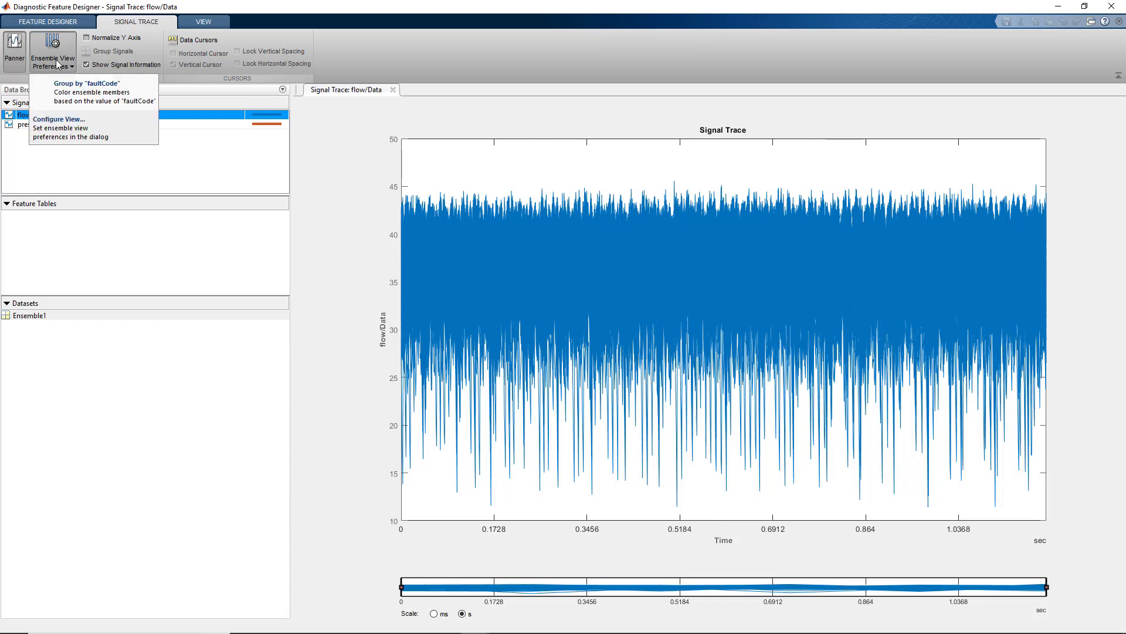
click(118, 107)
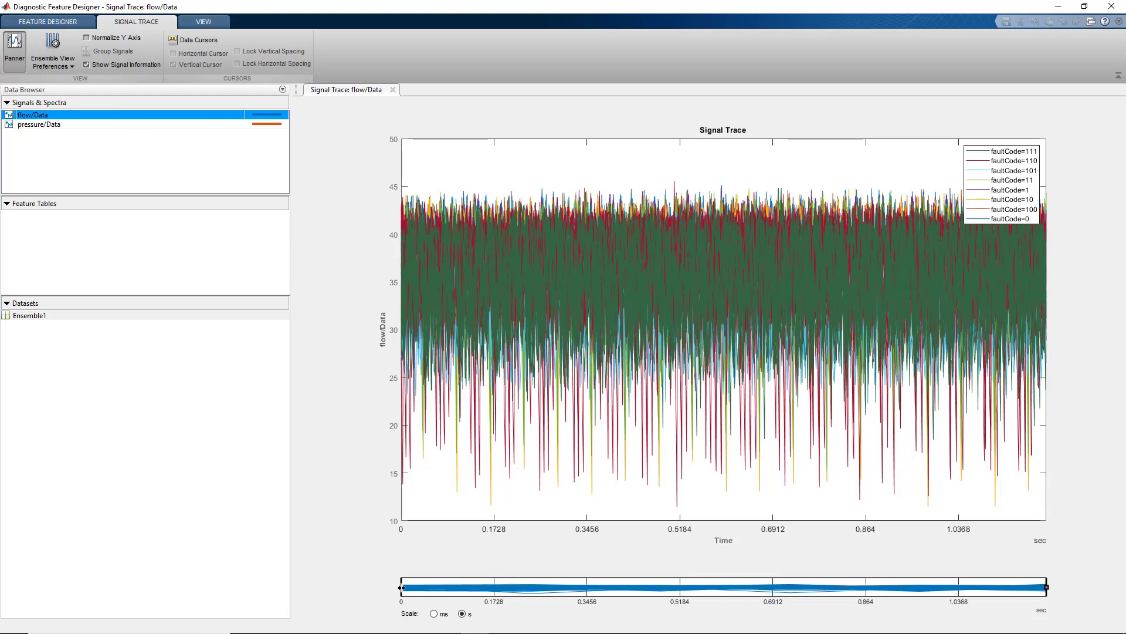
drag(402, 588, 431, 587)
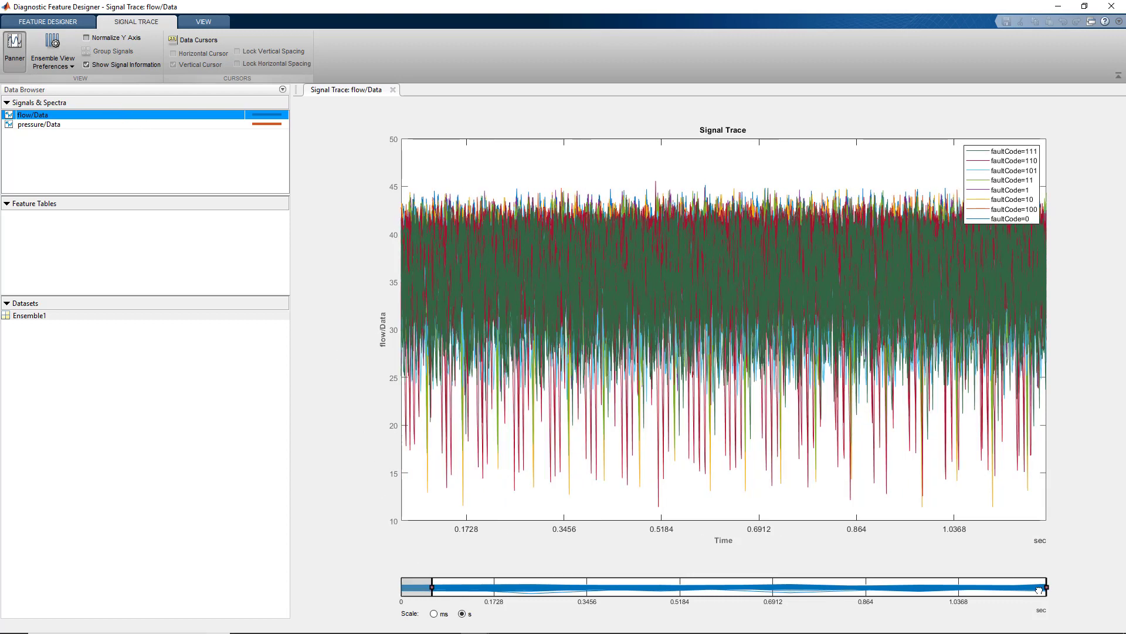
drag(1046, 588, 495, 587)
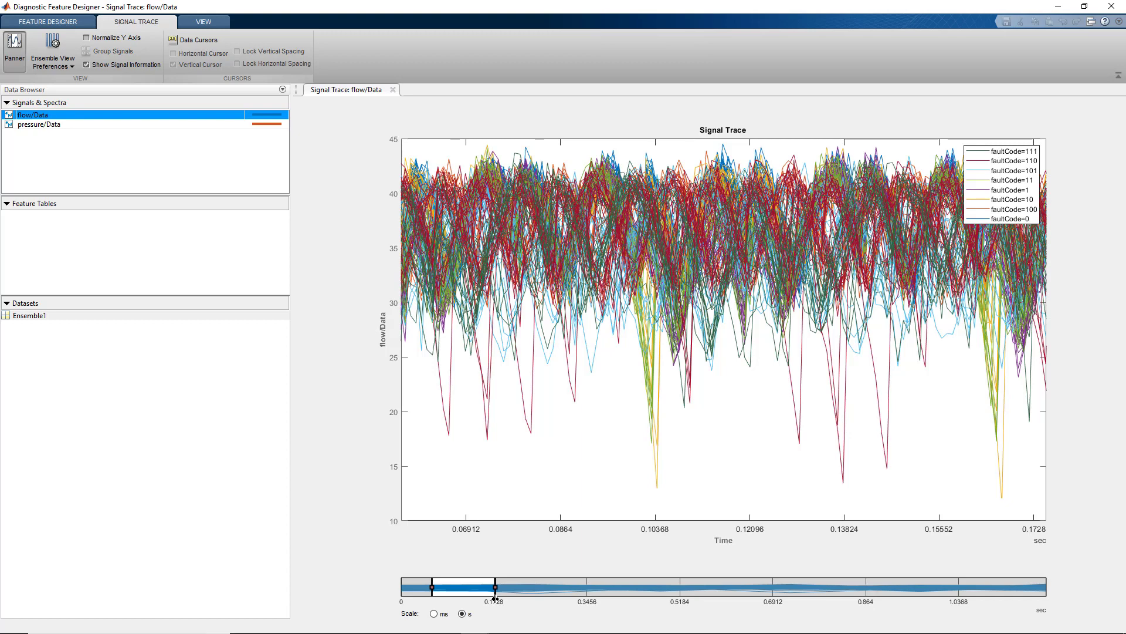
- Extract all signal statistics for flow/Data, such as mean, RMS, kurtosis and crest factor
click(88, 23)
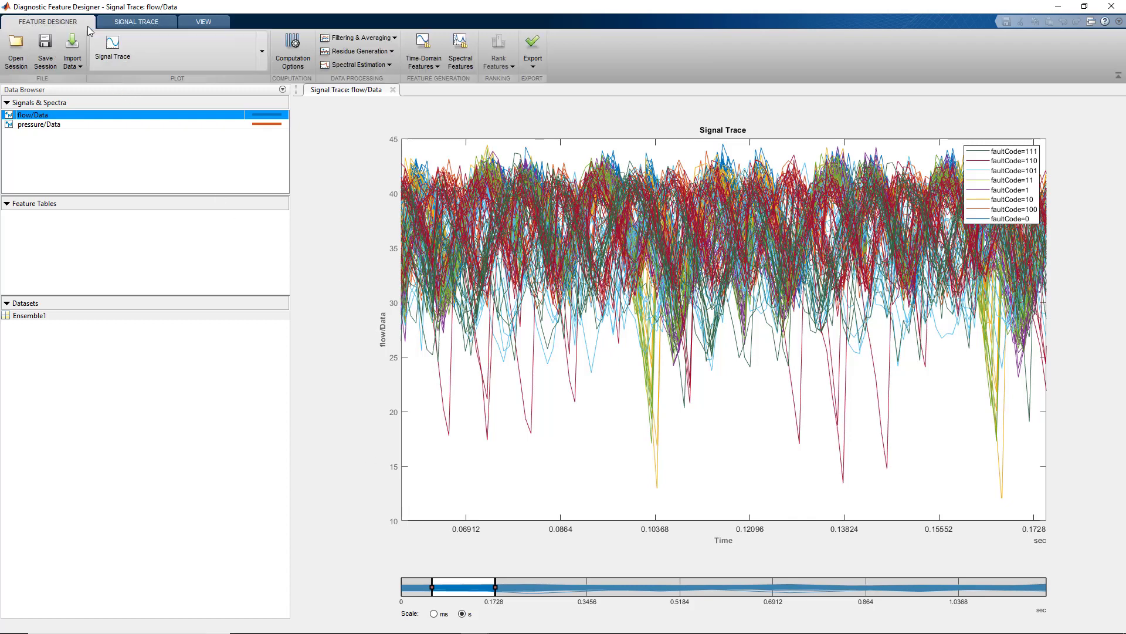
click(434, 69)
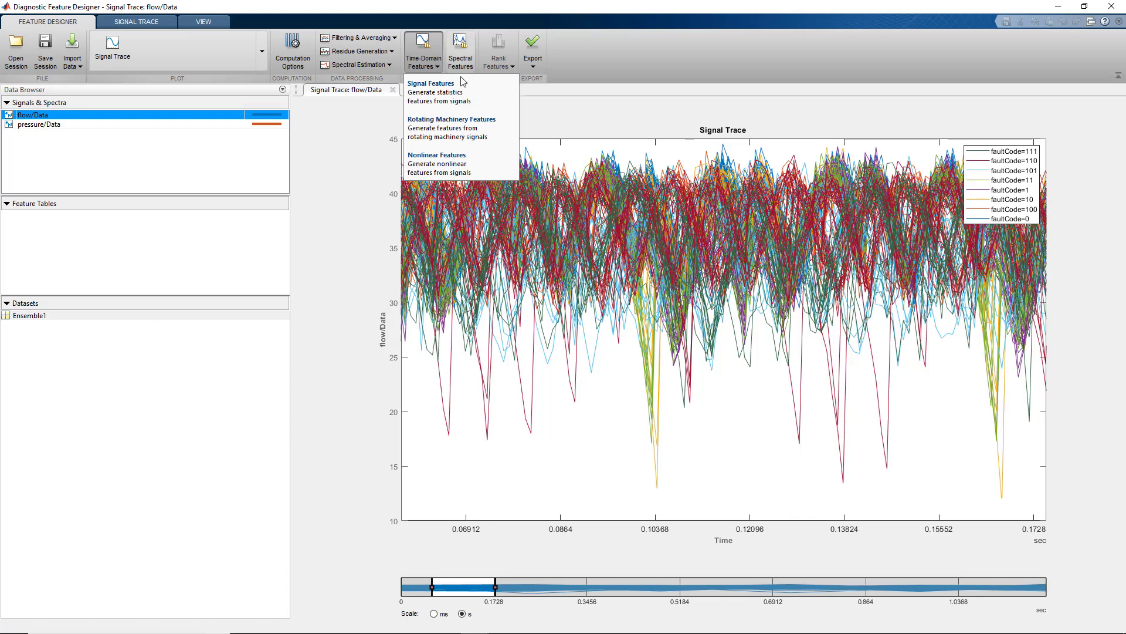
click(485, 96)
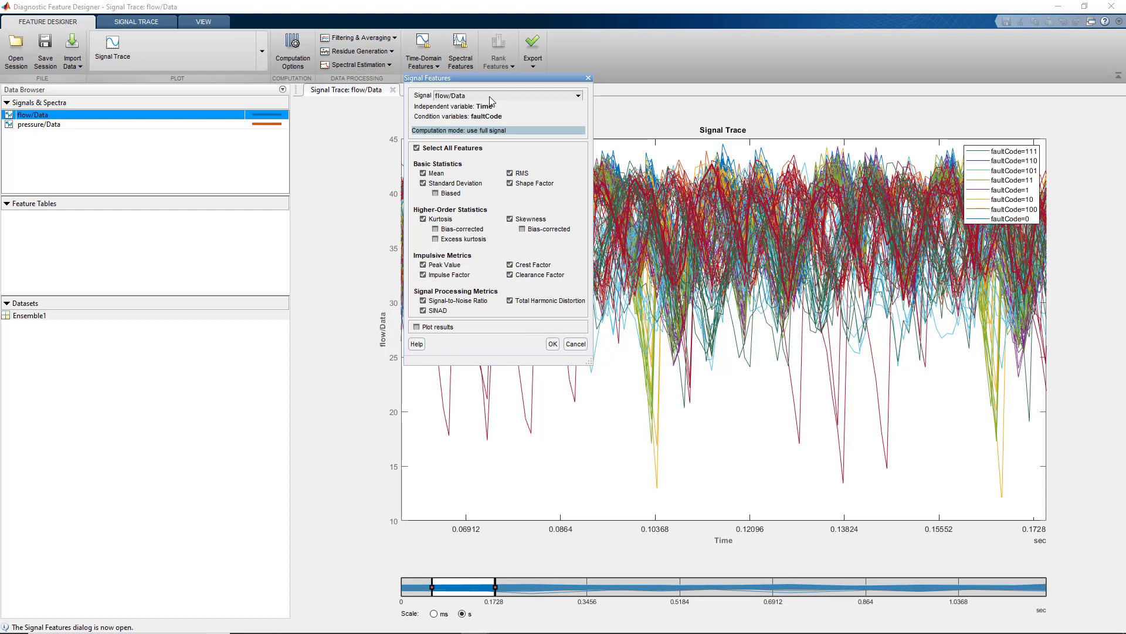
click(553, 344)
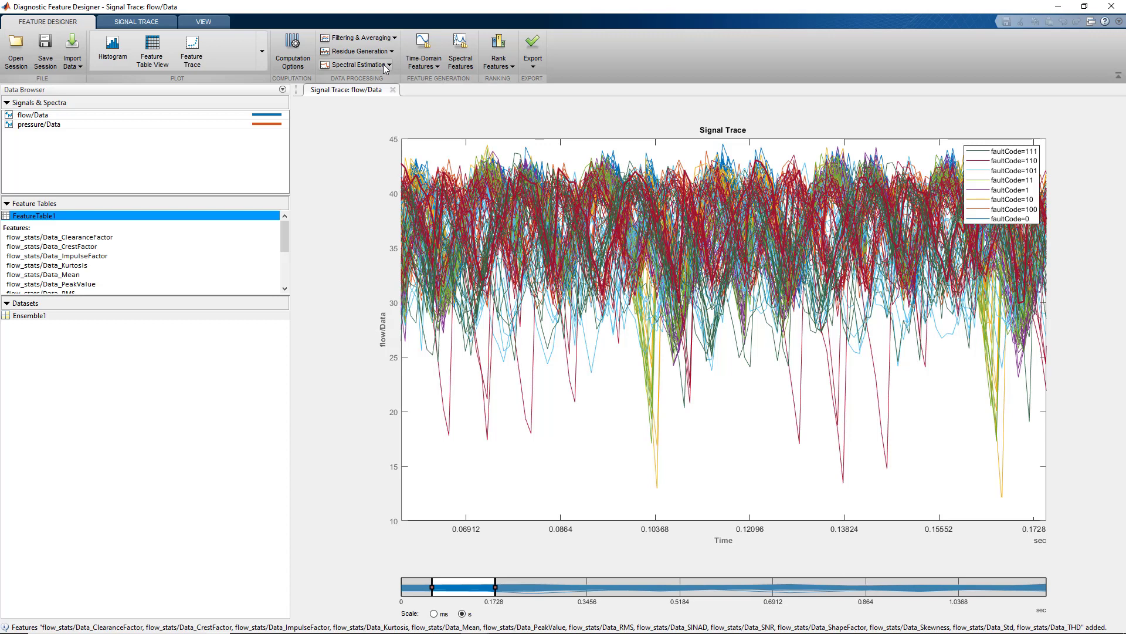
- Estimate the flow/Data power spectrum using the auto-regressive model algorithm, producing flow_ps/Data
click(385, 67)
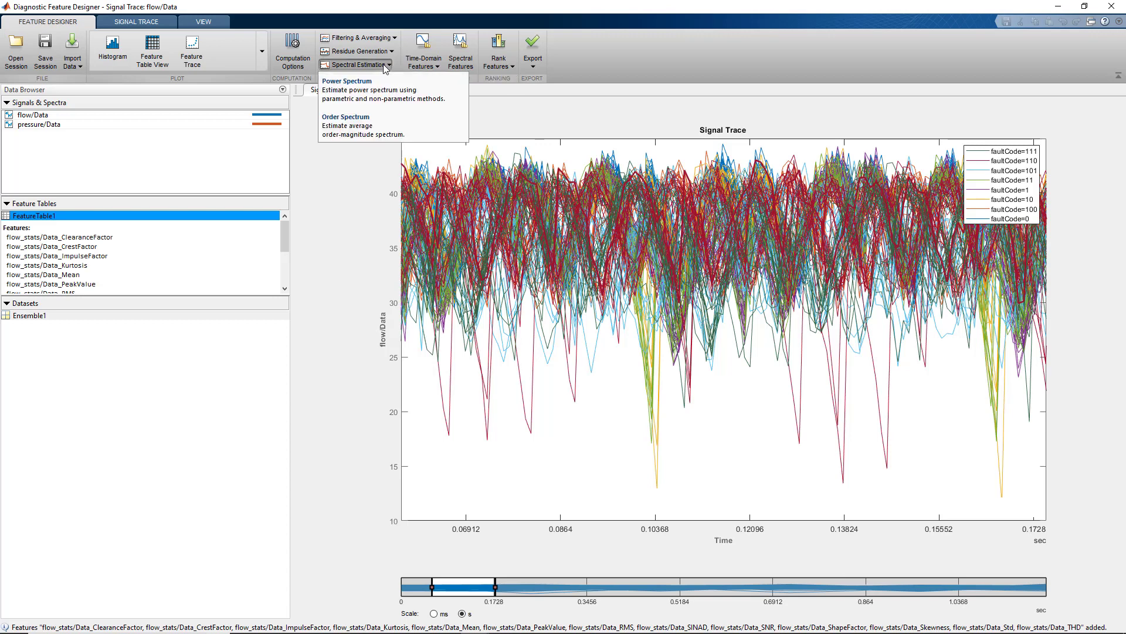
click(420, 99)
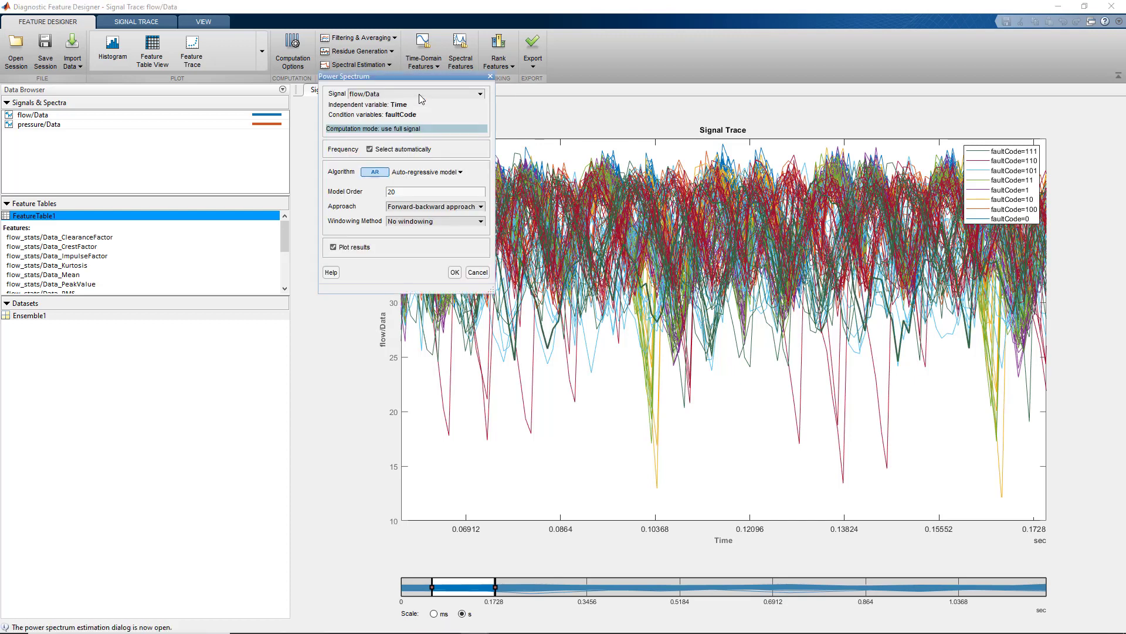
click(434, 173)
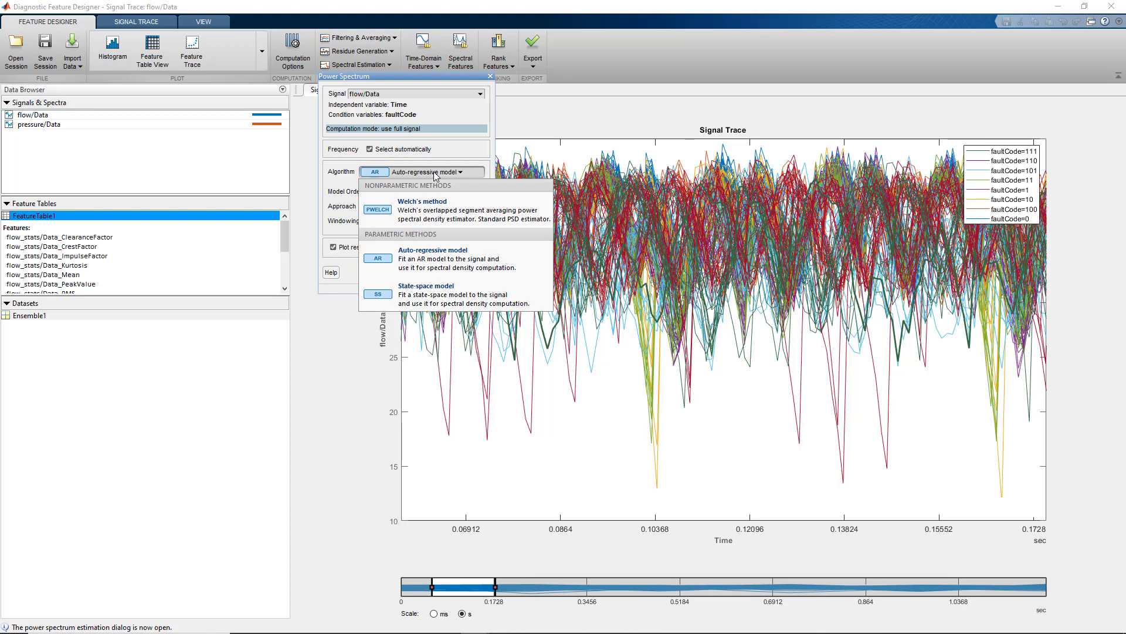
click(433, 176)
click(455, 274)
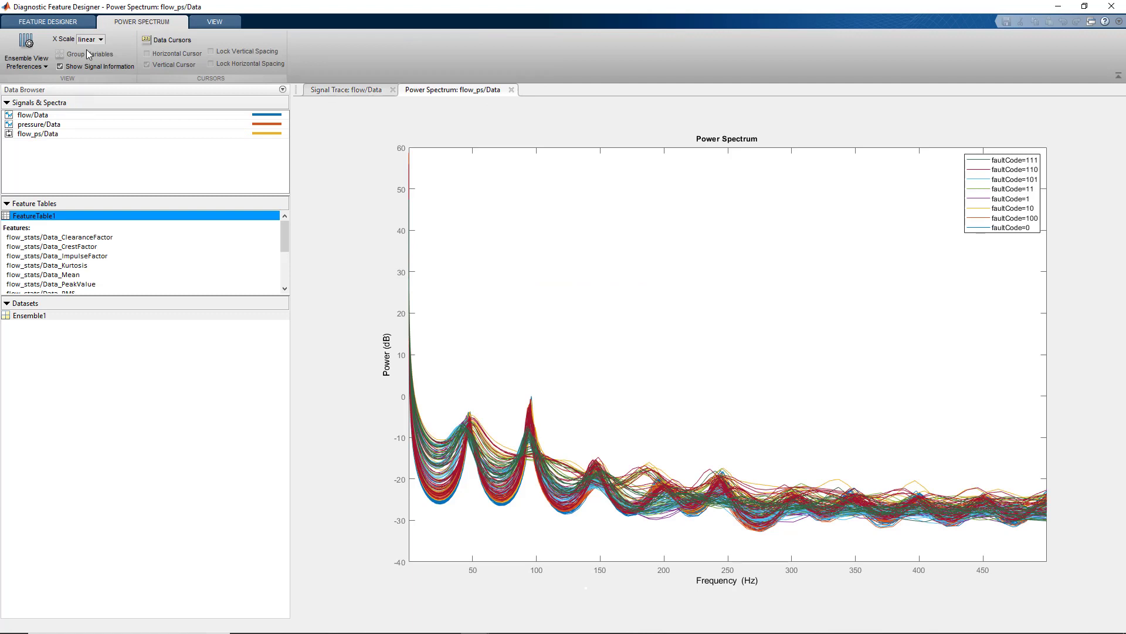
- From flow_ps/Data, extract 4 peak amplitudes and 21–216 Hz band power, excluding peak frequency
click(75, 22)
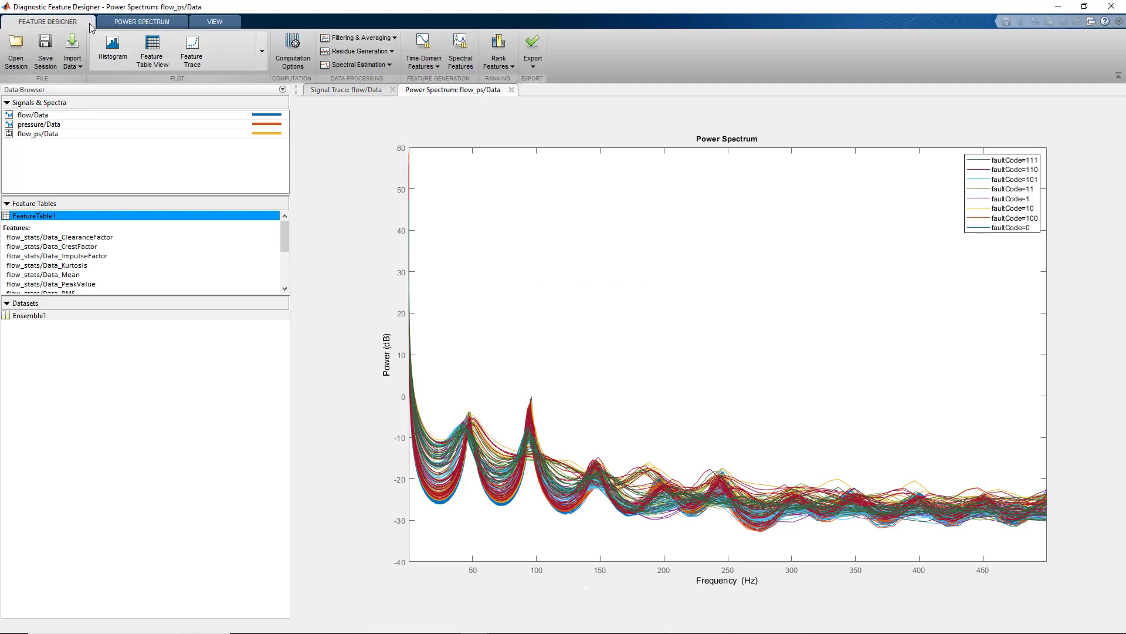
click(459, 51)
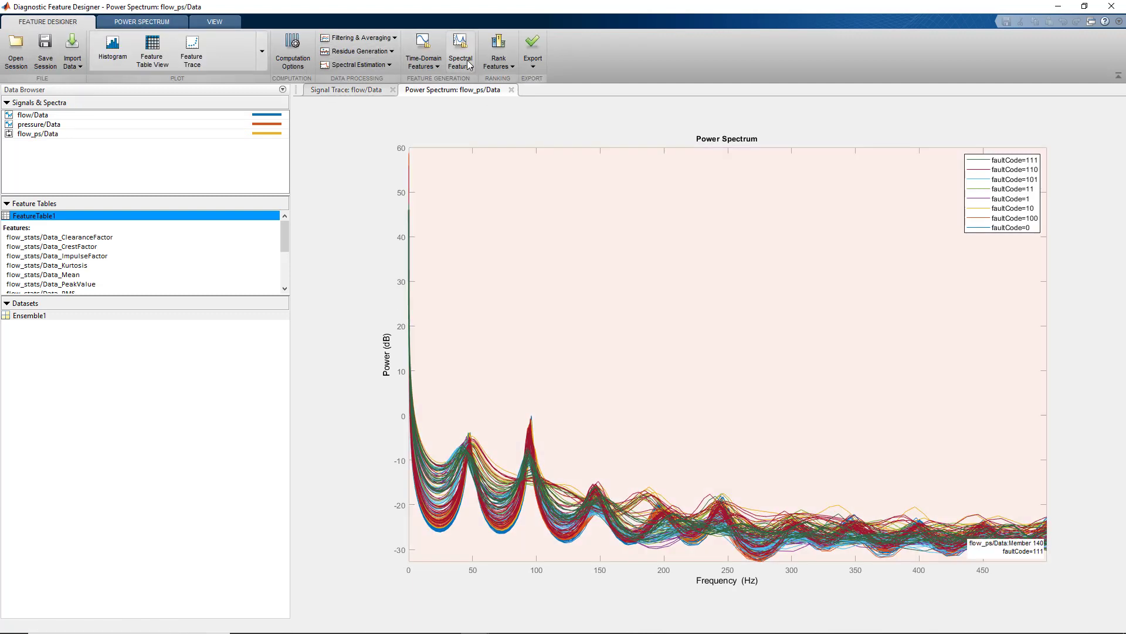
drag(496, 81, 131, 119)
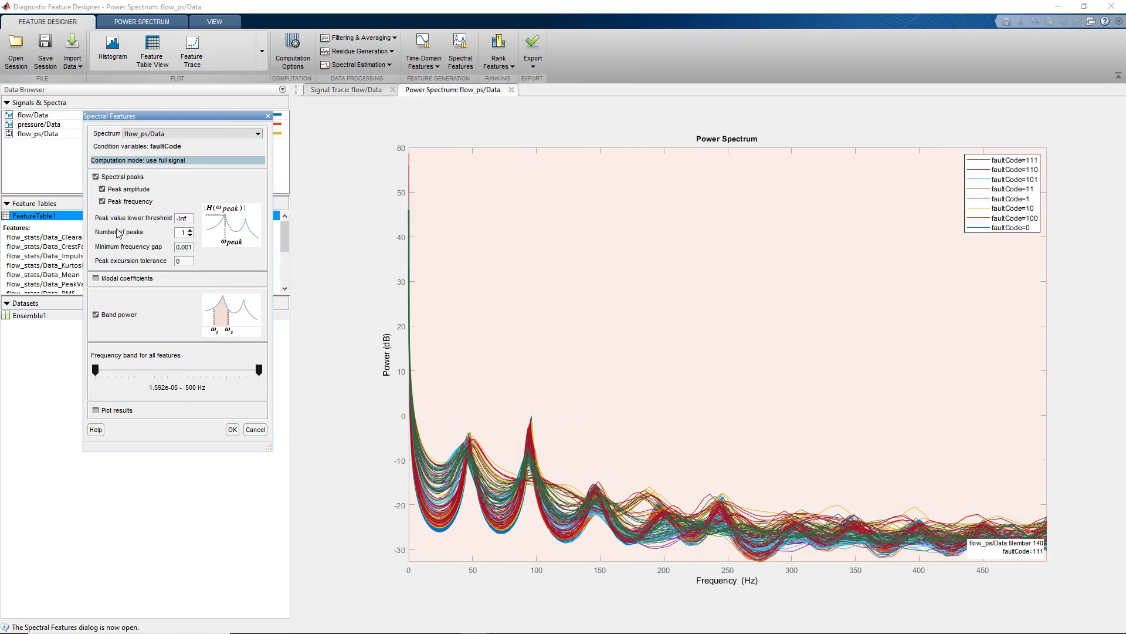
drag(95, 370, 103, 370)
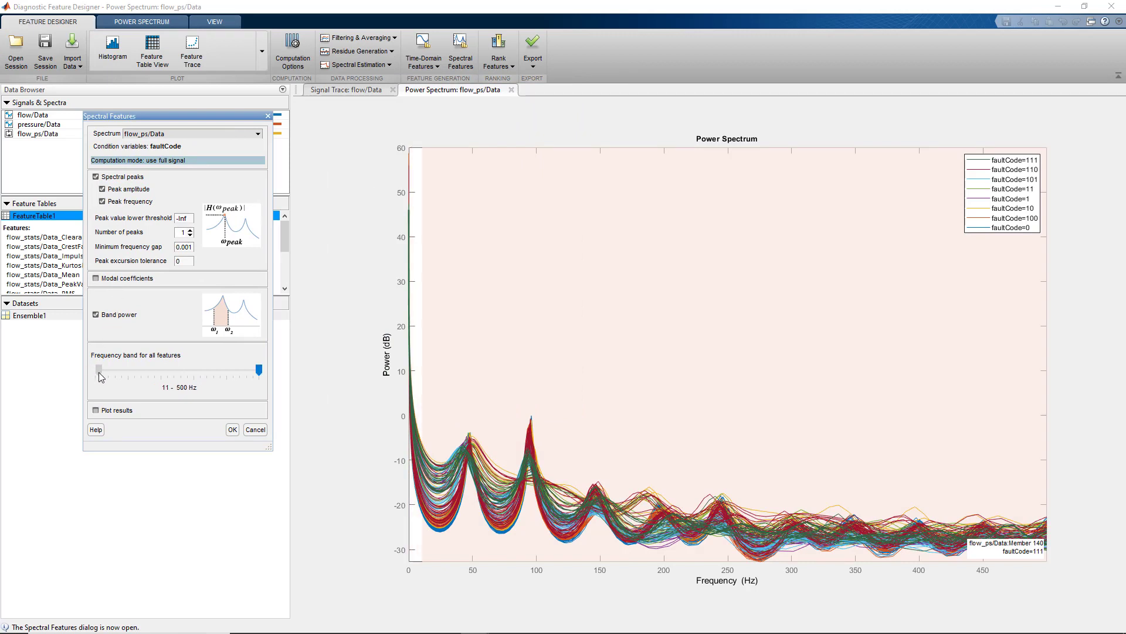
drag(258, 371, 167, 373)
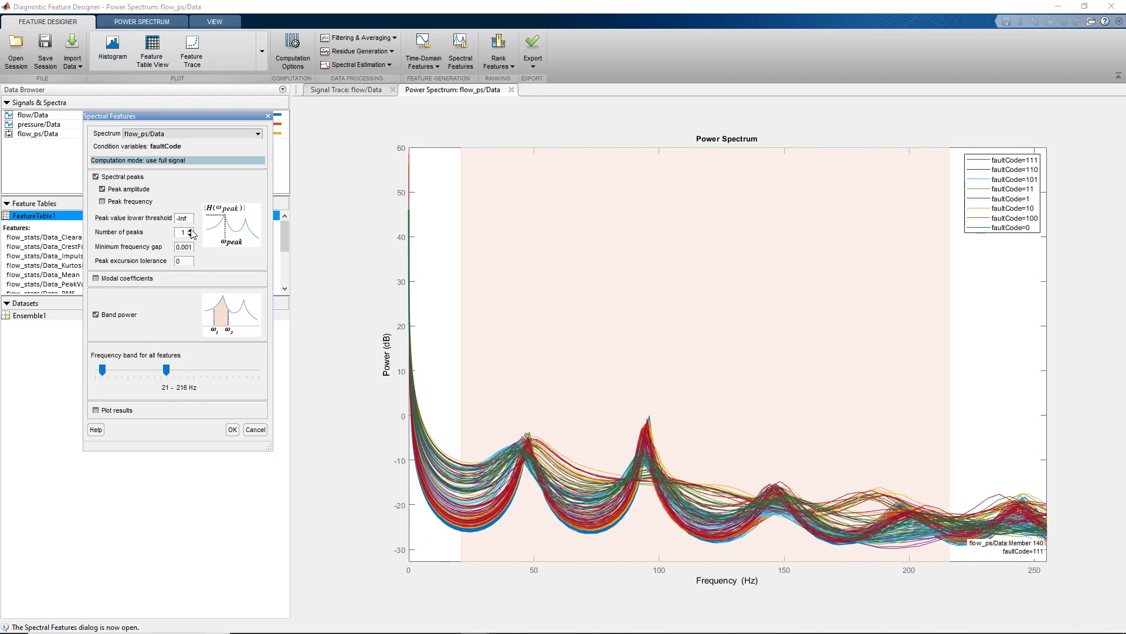
click(191, 229)
click(190, 230)
click(233, 431)
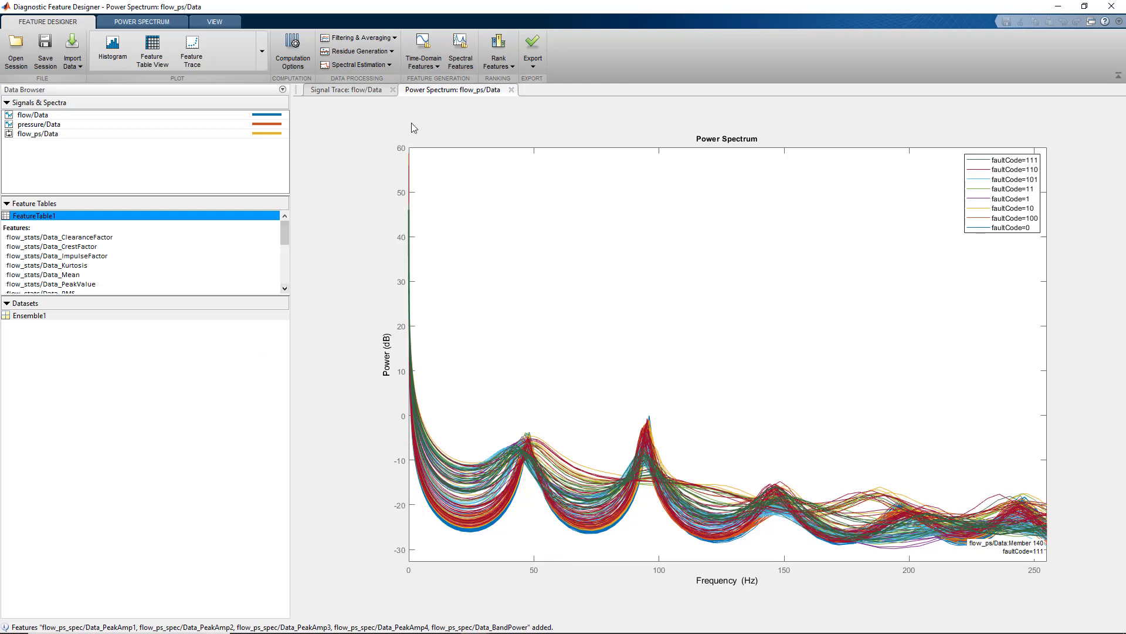
- Compute all signal statistics for pressure/Data and enlarge the feature list pane
click(432, 69)
click(491, 98)
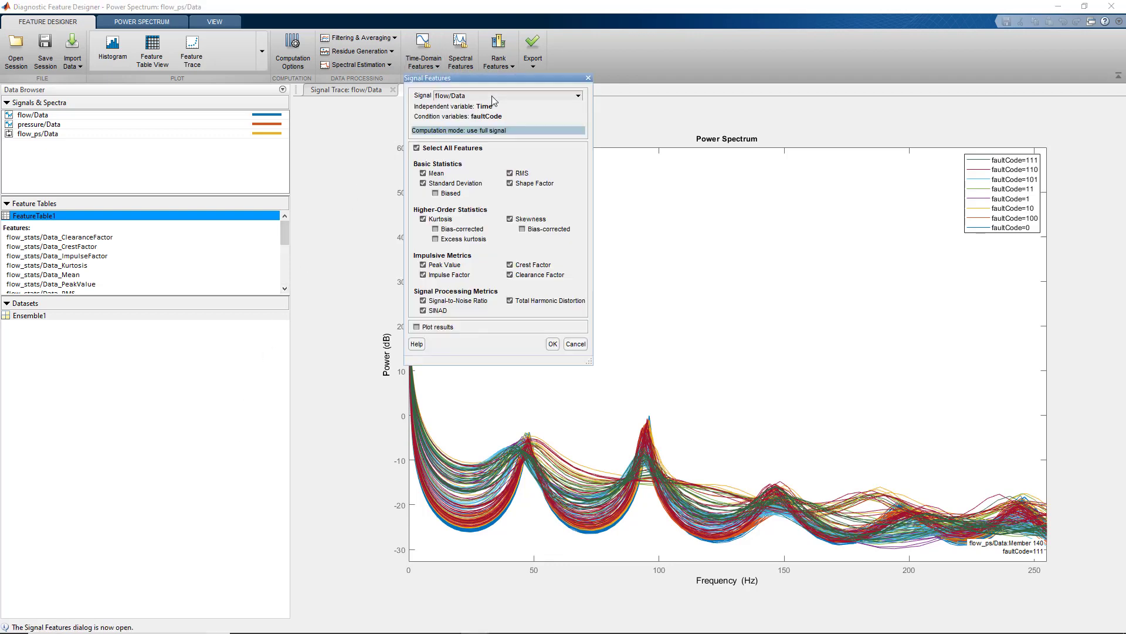
click(579, 96)
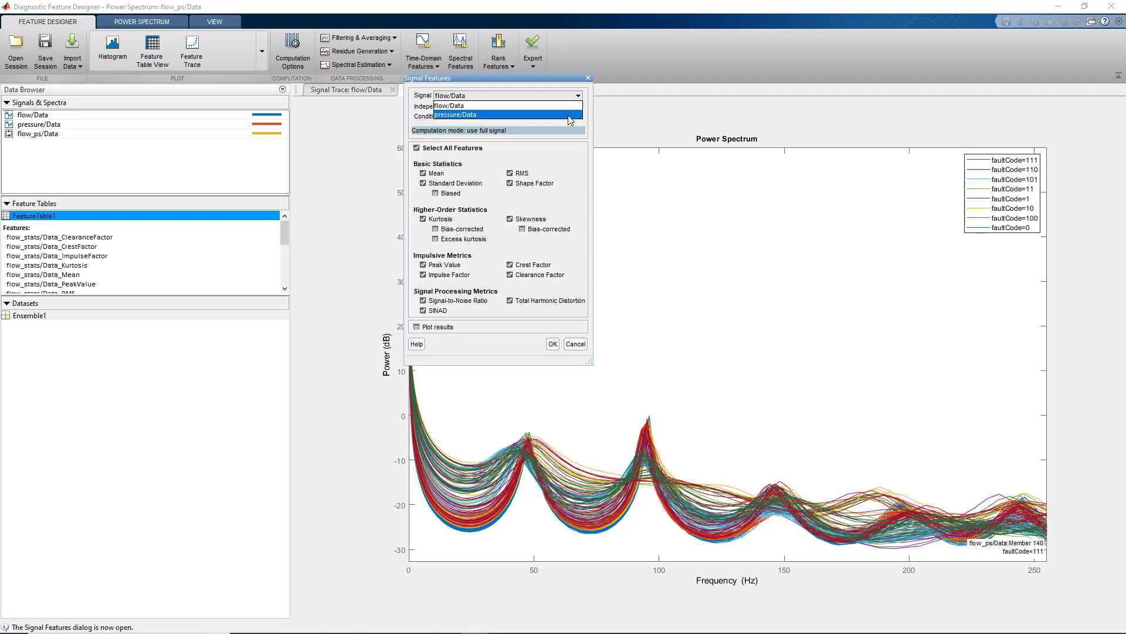
click(568, 114)
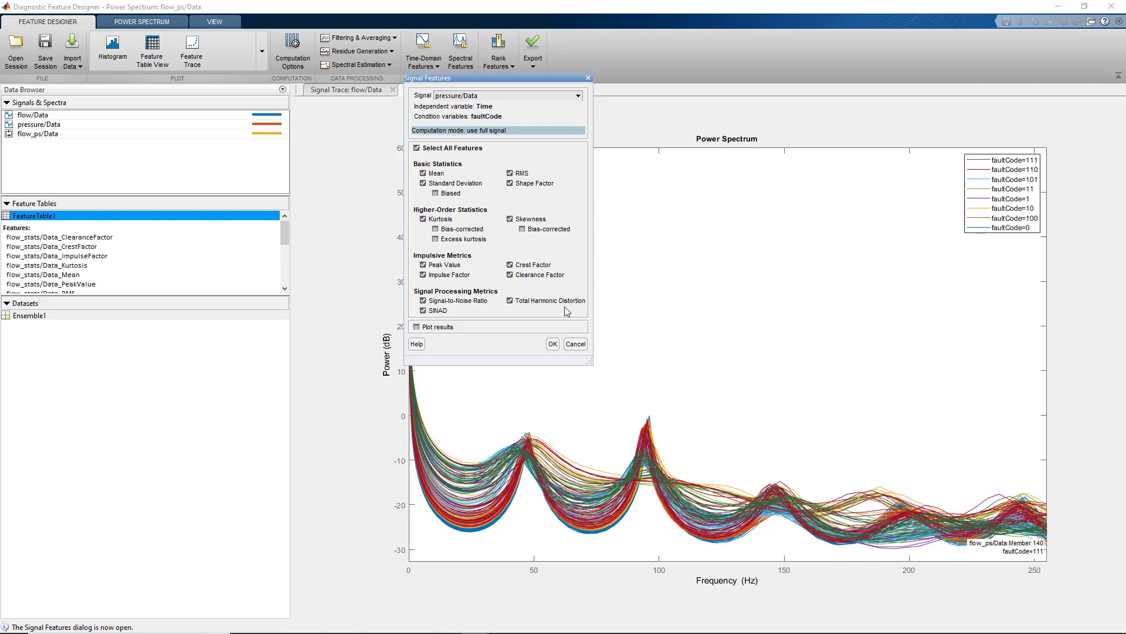
click(553, 344)
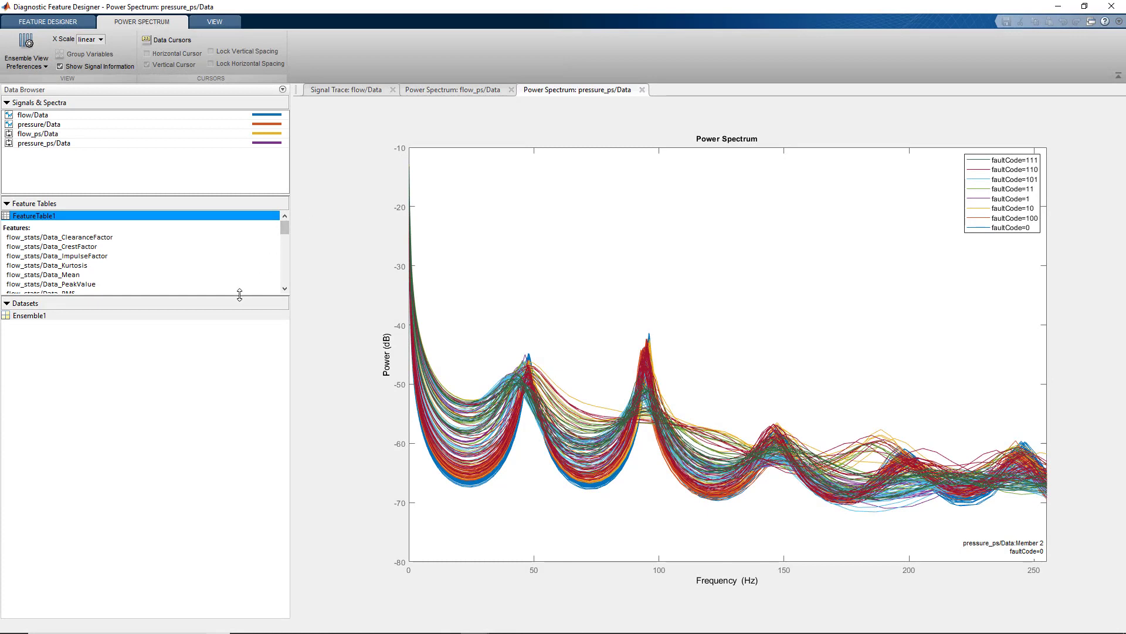
drag(241, 300, 248, 590)
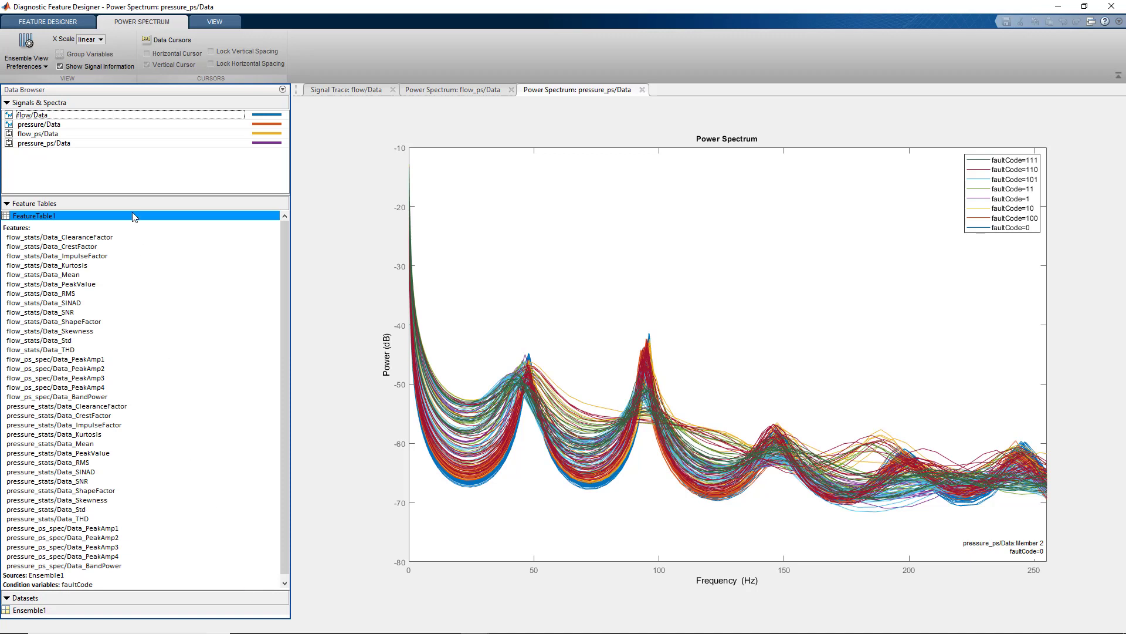
- Show FeatureTable1's per-member feature values in Feature Table View
click(87, 23)
click(163, 62)
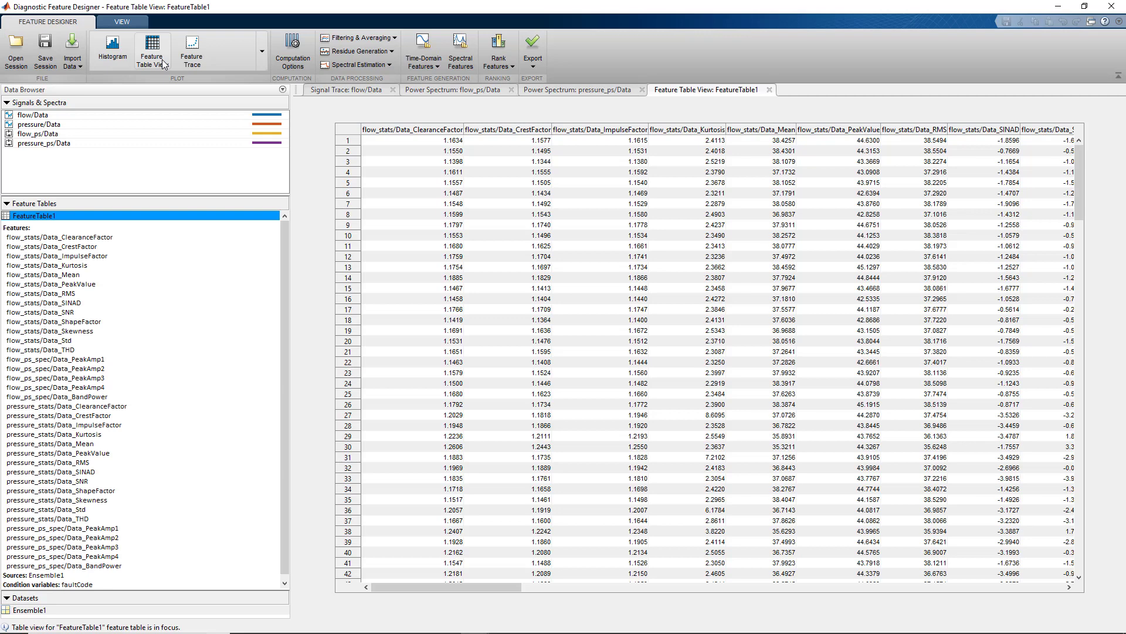
- Review histograms of all FeatureTable1 features grouped by faultCode
click(111, 66)
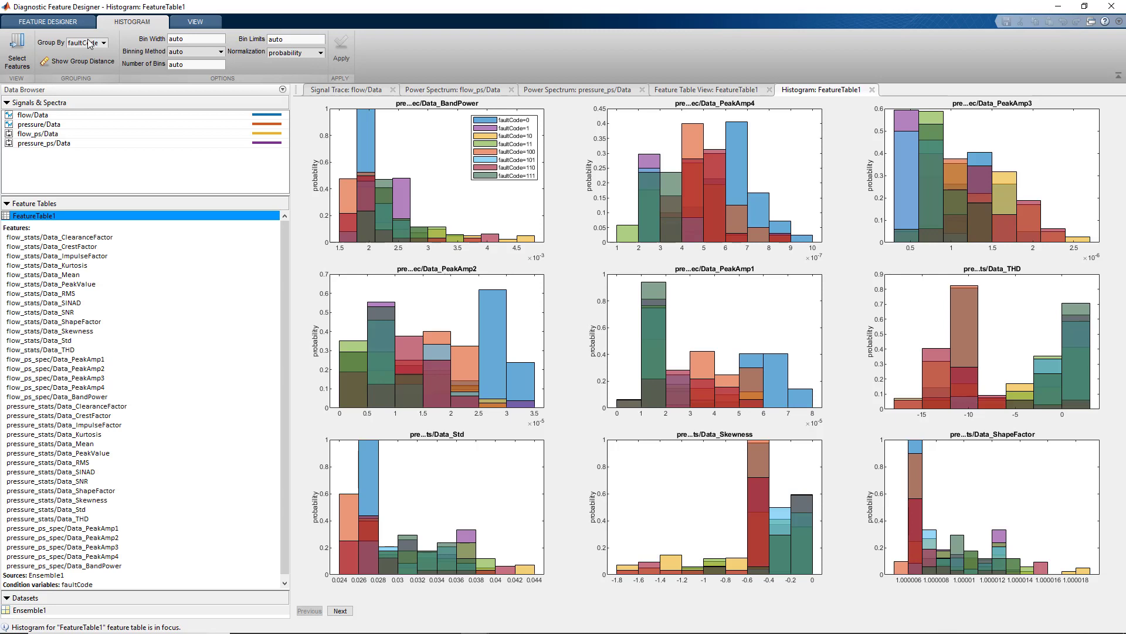
click(87, 28)
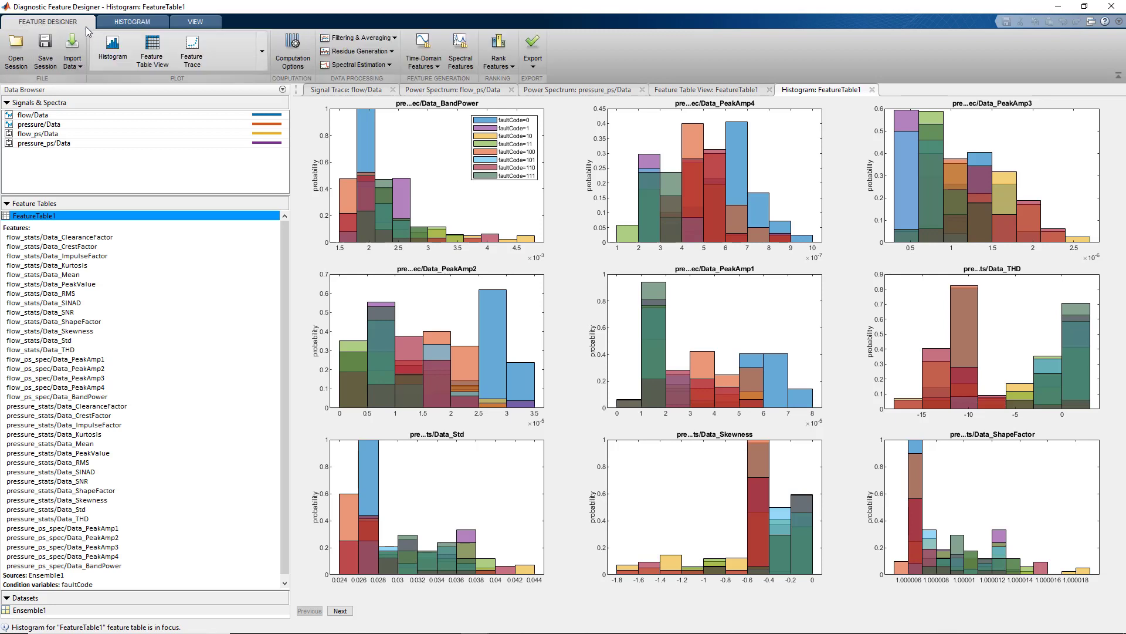
- Rank FeatureTable1 features by one-way ANOVA and bring up the Export options
click(509, 63)
click(532, 83)
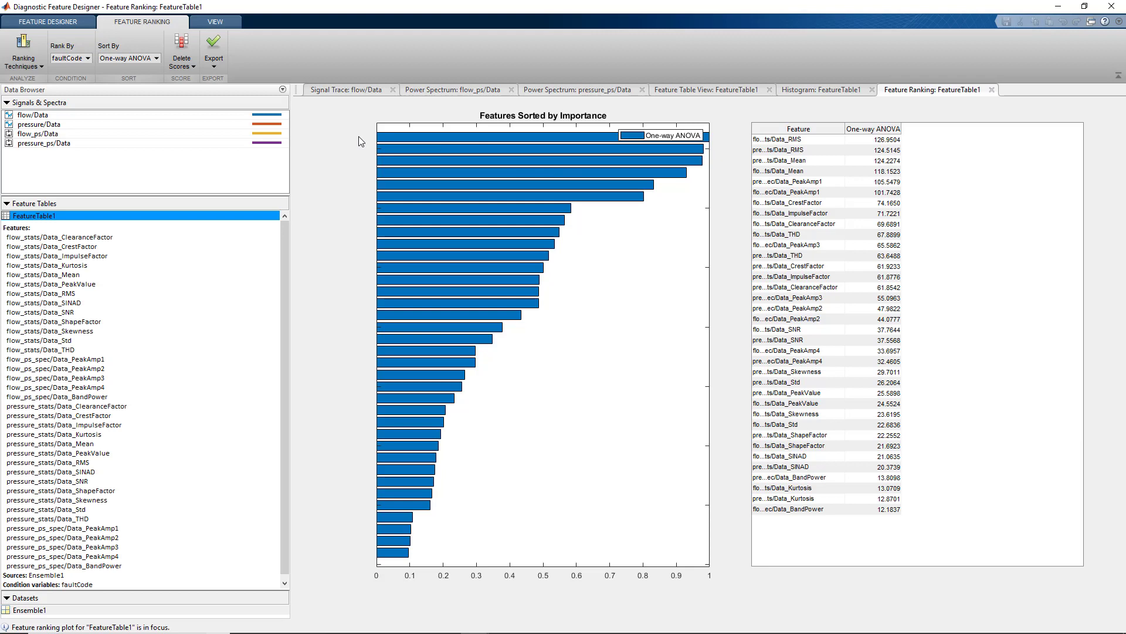
click(221, 63)
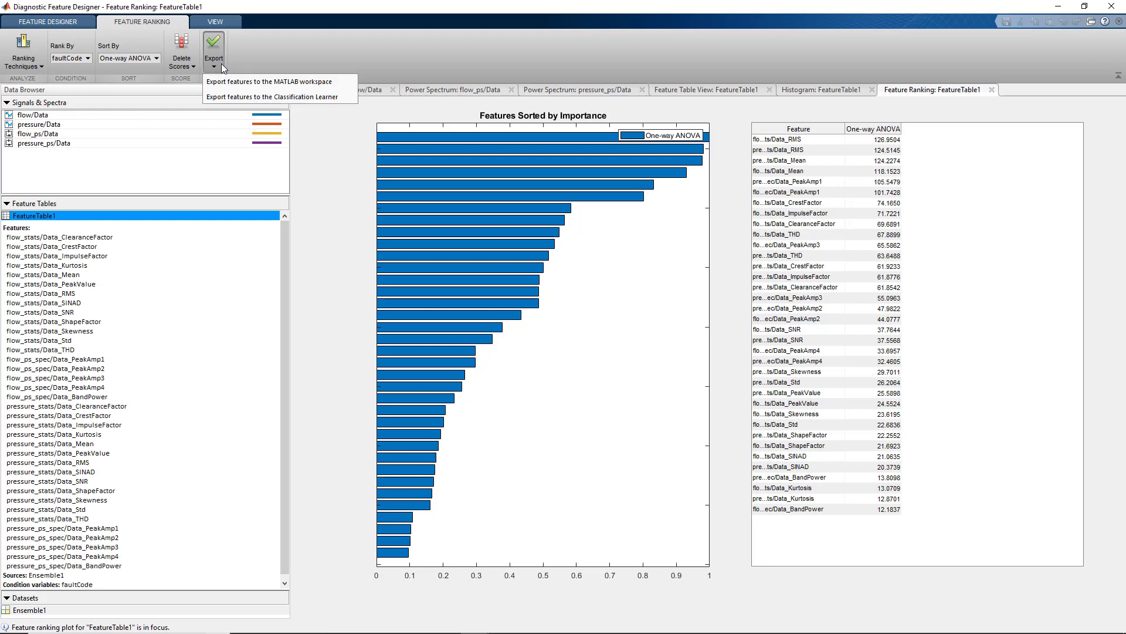